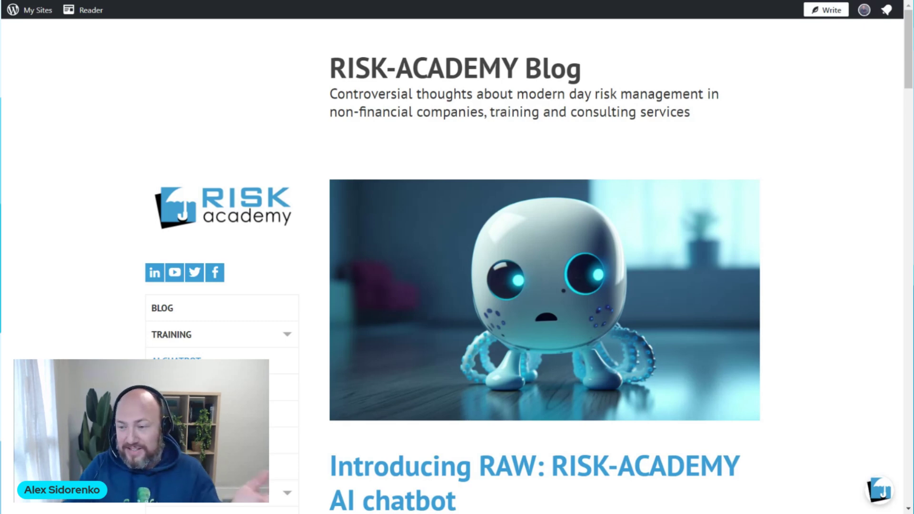
scroll(761, 177, down, 3)
scroll(761, 176, down, 1)
scroll(762, 176, down, 1)
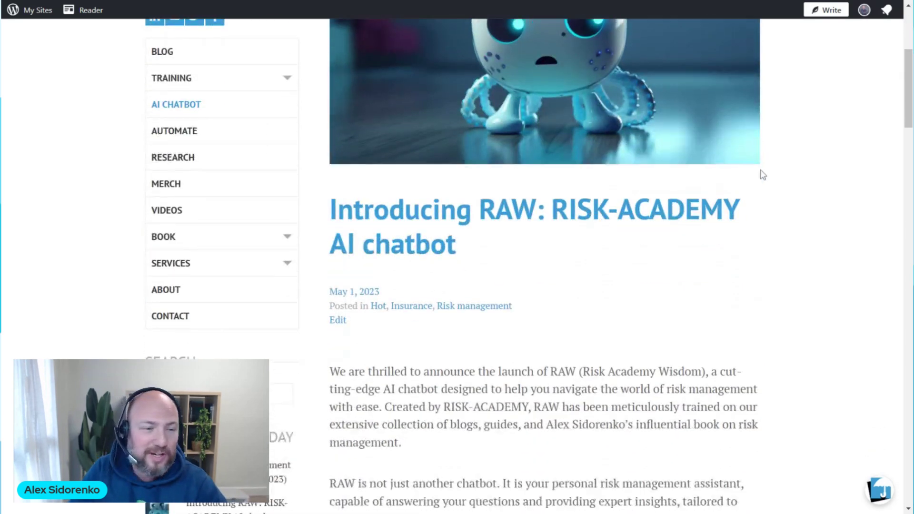
scroll(762, 176, down, 1)
scroll(763, 174, down, 1)
scroll(759, 173, down, 3)
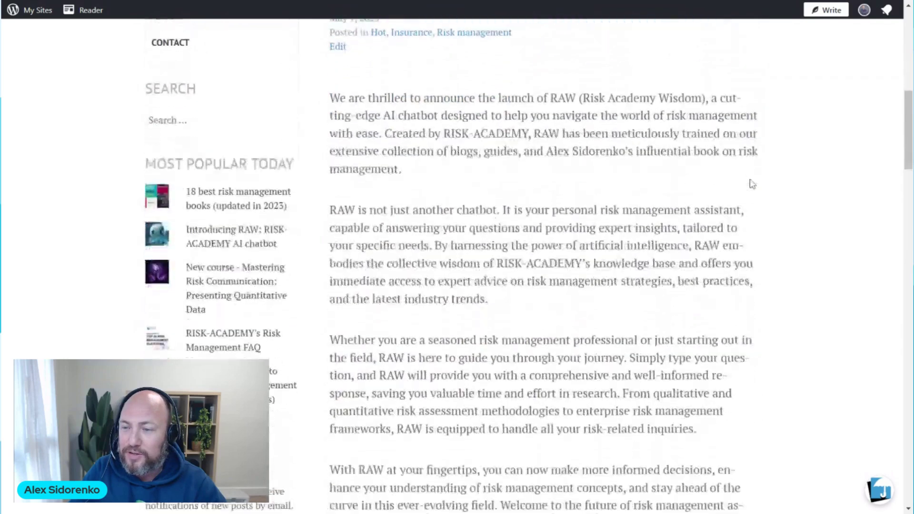
scroll(751, 184, down, 3)
scroll(751, 183, down, 3)
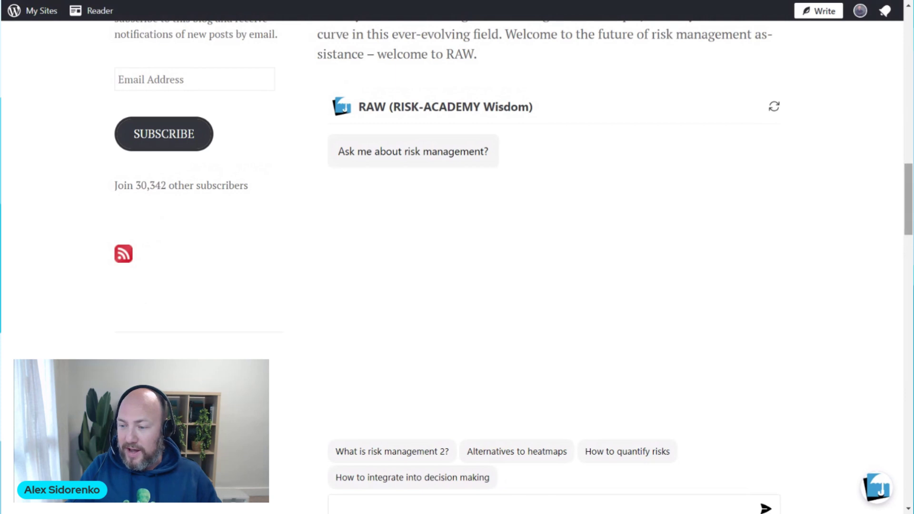
scroll(751, 187, down, 1)
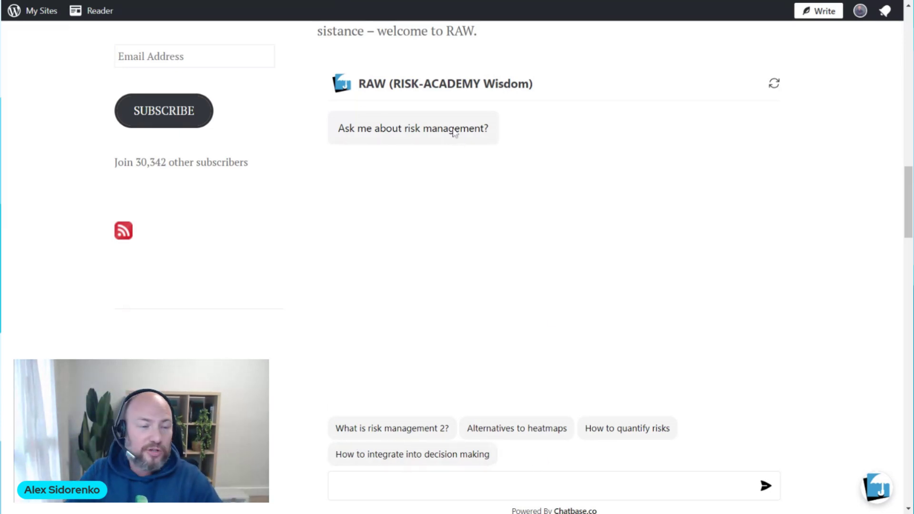
click(879, 490)
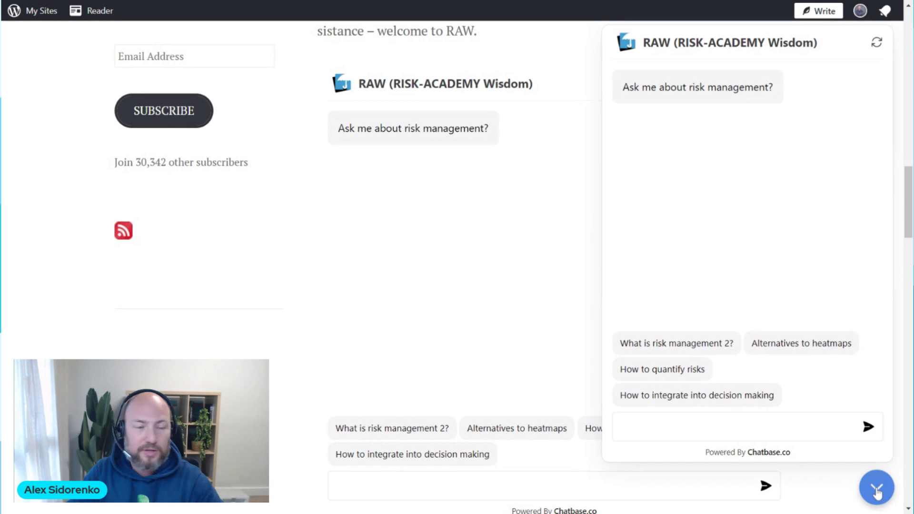
click(878, 491)
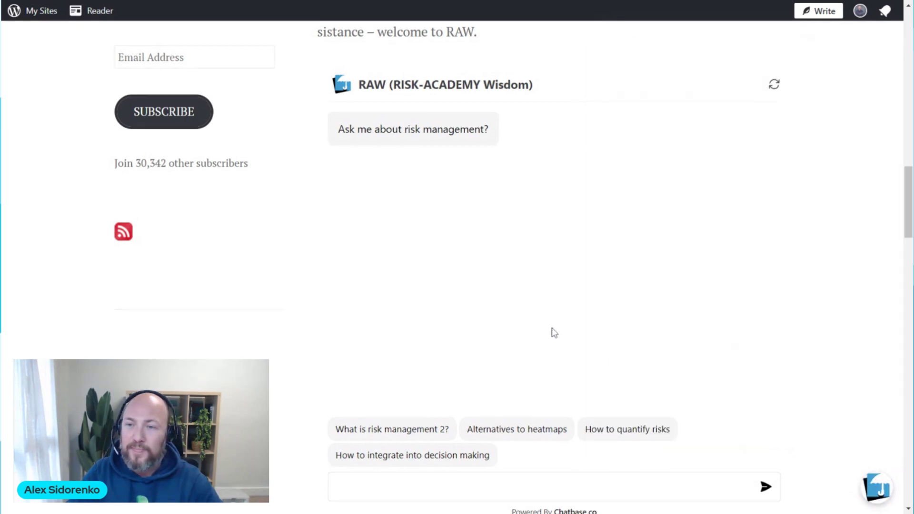
scroll(551, 333, up, 3)
scroll(552, 334, up, 5)
scroll(551, 333, up, 5)
scroll(551, 333, up, 1)
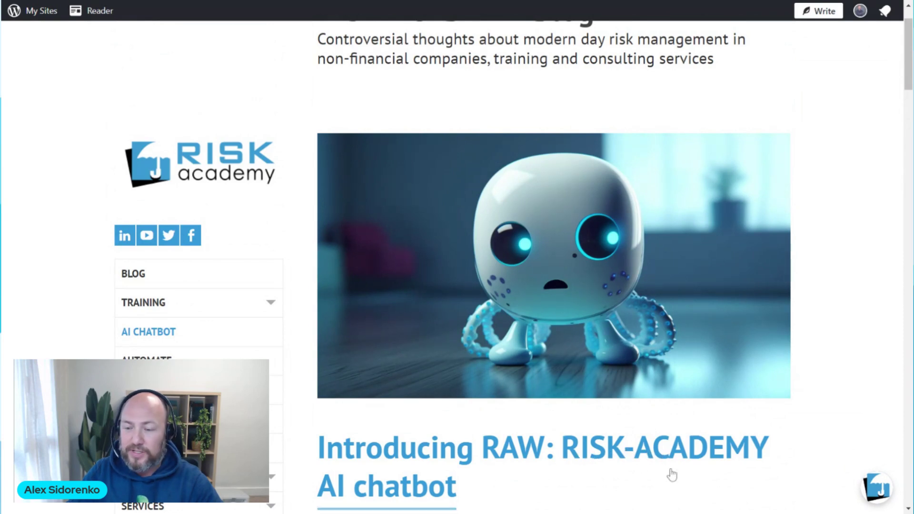
scroll(663, 437, down, 1)
scroll(662, 437, down, 5)
scroll(661, 434, down, 3)
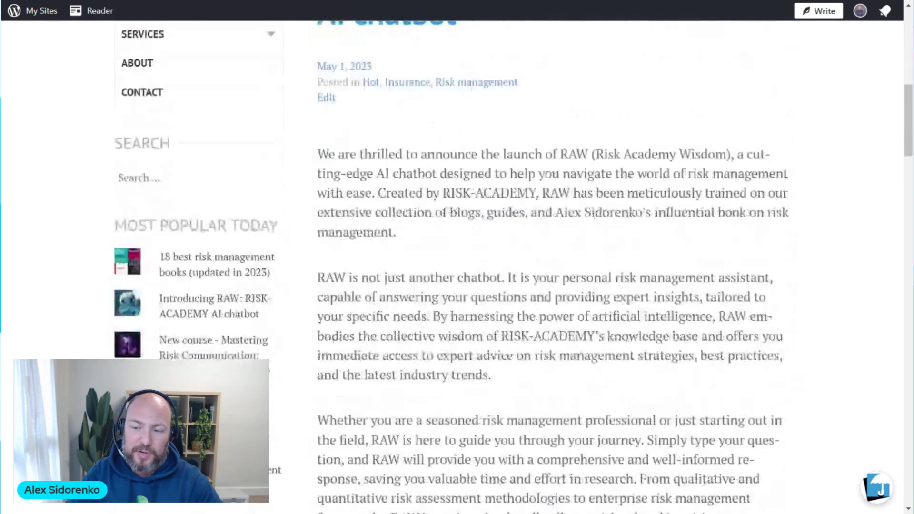
scroll(658, 429, down, 6)
scroll(658, 428, down, 3)
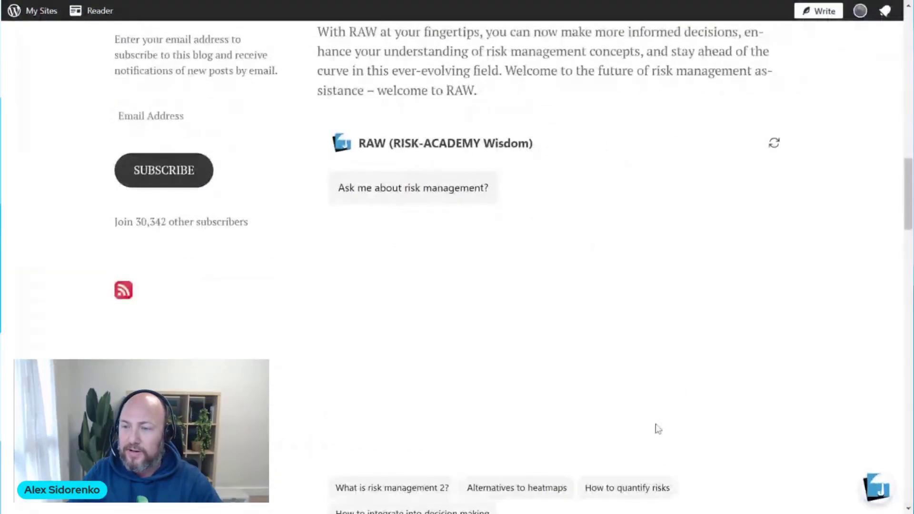
scroll(793, 363, down, 1)
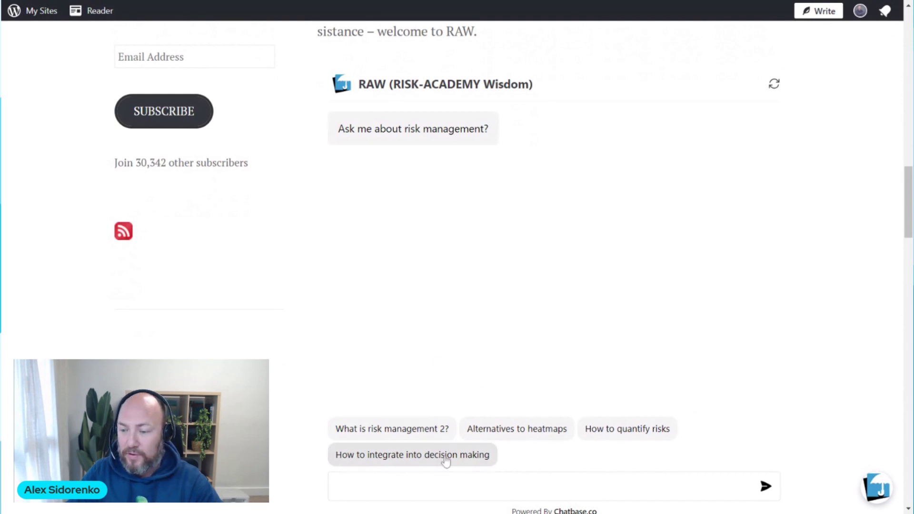
Ask RAW 'how do you identify risks?' and get its step-by-step list.
click(431, 480)
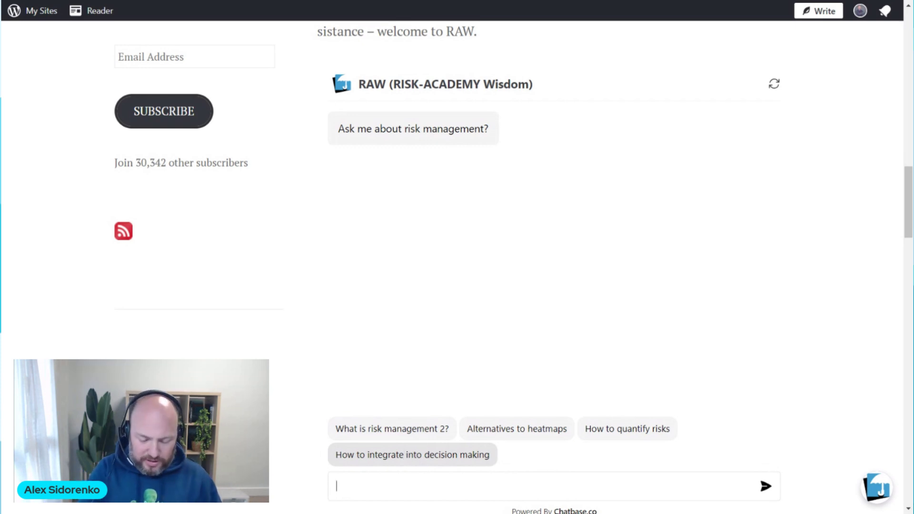
text(how )
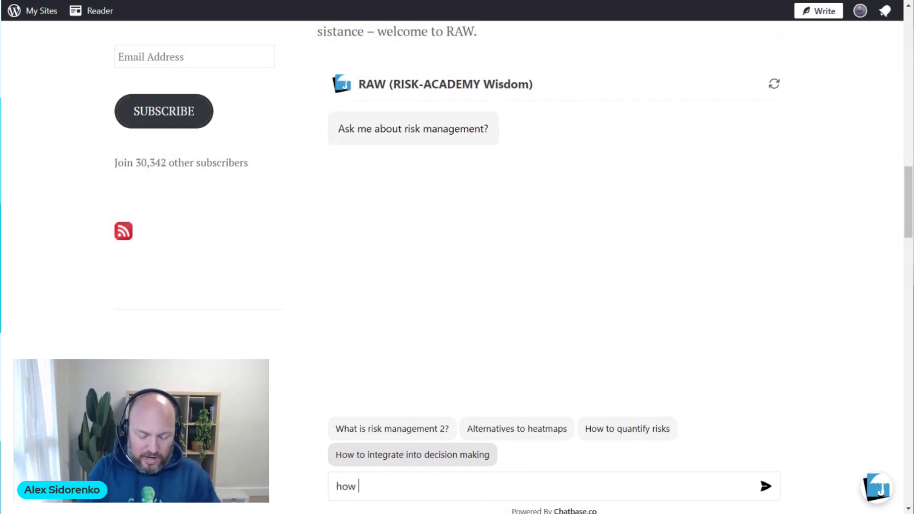
text(do you identify risks?)
key(Return)
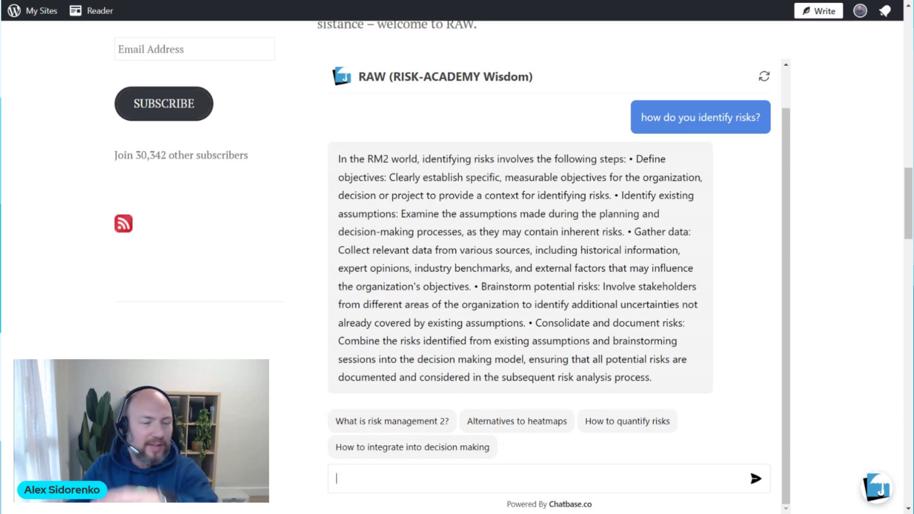
scroll(549, 286, down, 1)
scroll(498, 271, down, 2)
scroll(498, 272, up, 3)
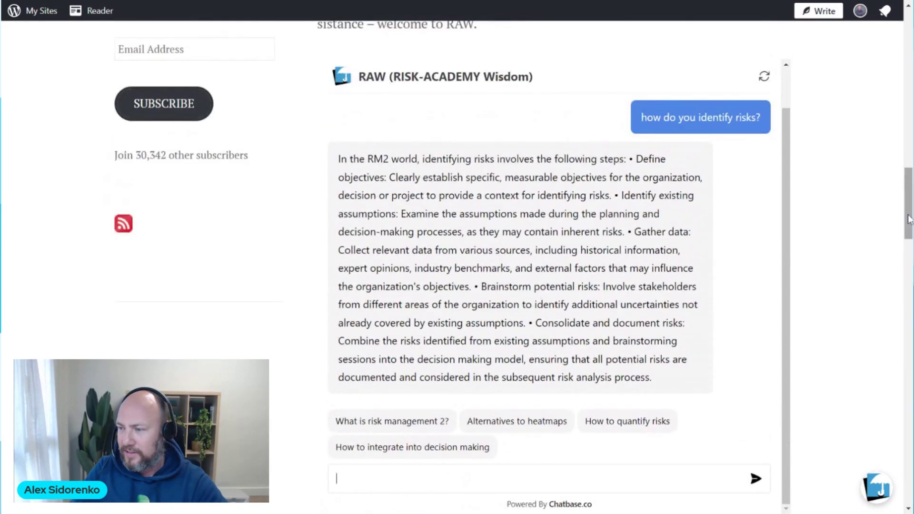
scroll(911, 211, up, 1)
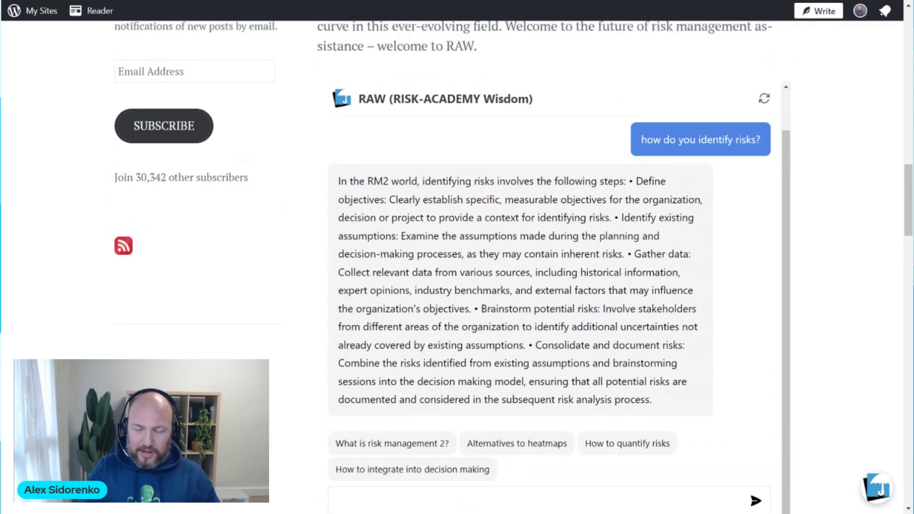
text(How do you quantf)
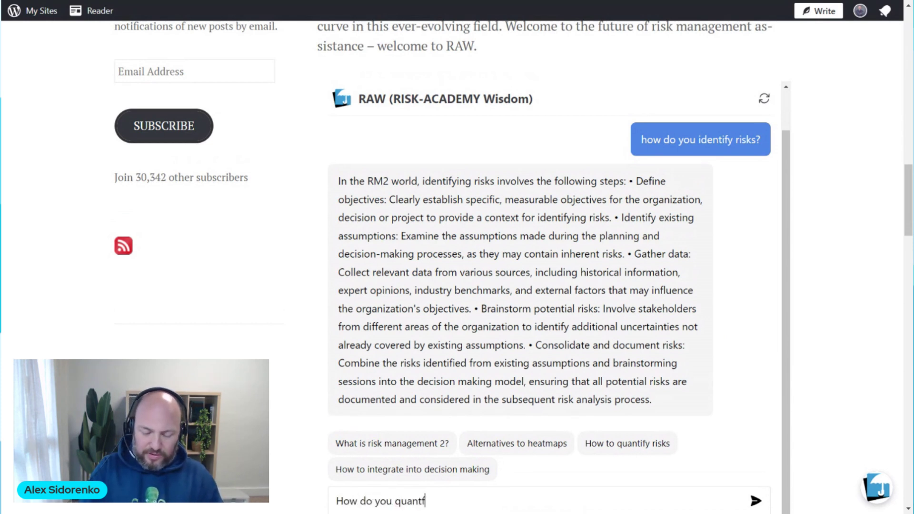
text(ify )
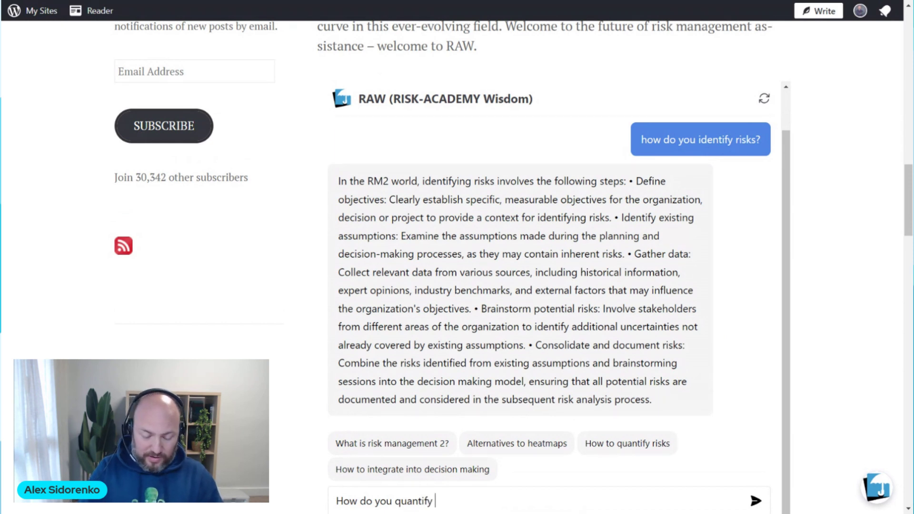
text(risks)
Fix the typos and send 'How do you quantify water pollution risks?' to RAW.
key(BackSpace)
key(BackSpace)
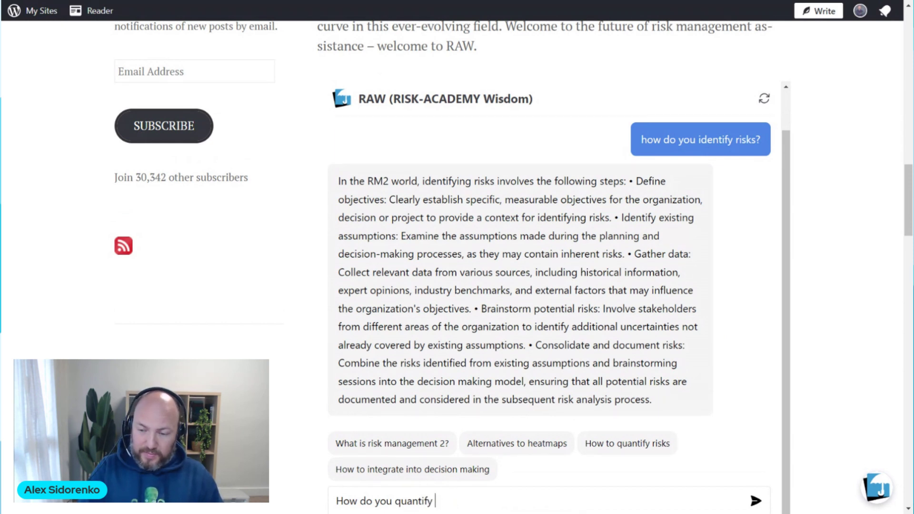
text(re)
key(BackSpace)
key(BackSpace)
key(BackSpace)
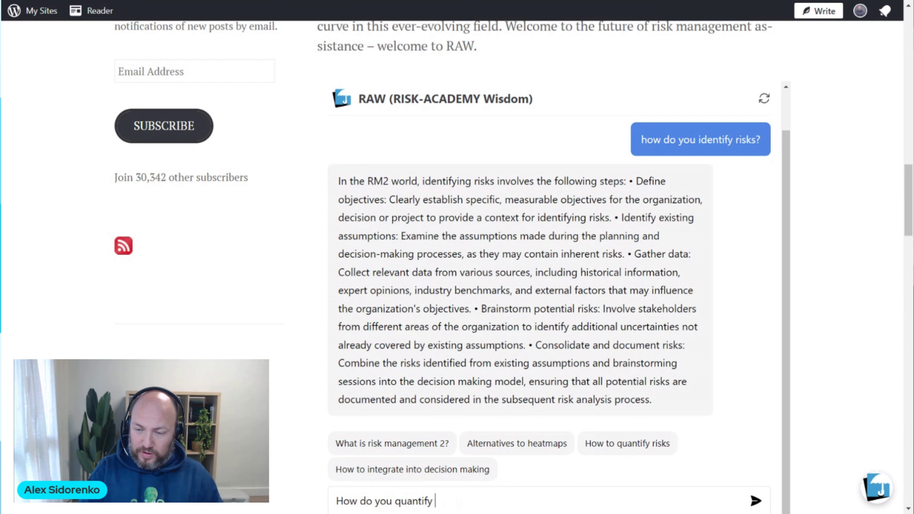
text(water polu)
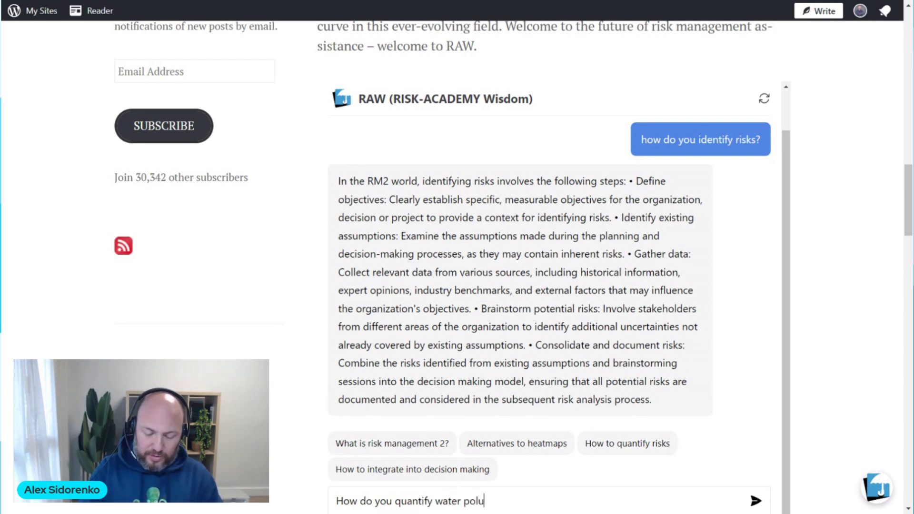
text(tion risks?)
key(Return)
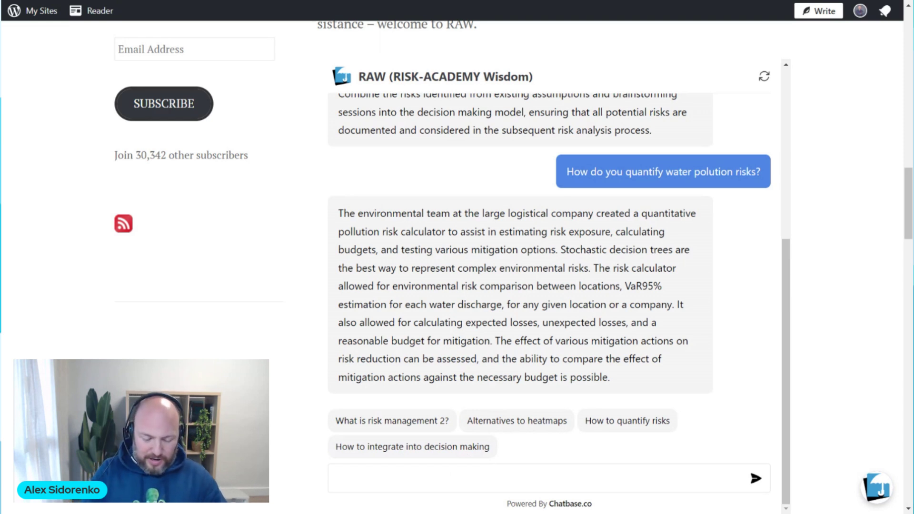
text(when is t)
text(a per)
text(fe)
Fix the typo and send 'when is a pert distribution useful in risk analysis?'.
key(BackSpace)
key(BackSpace)
text(dis)
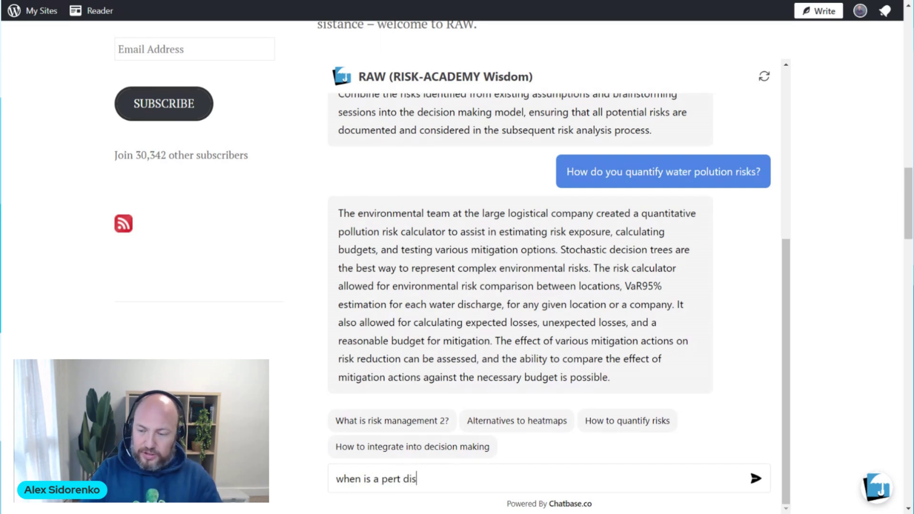
text(tribution useful in risk analysi)
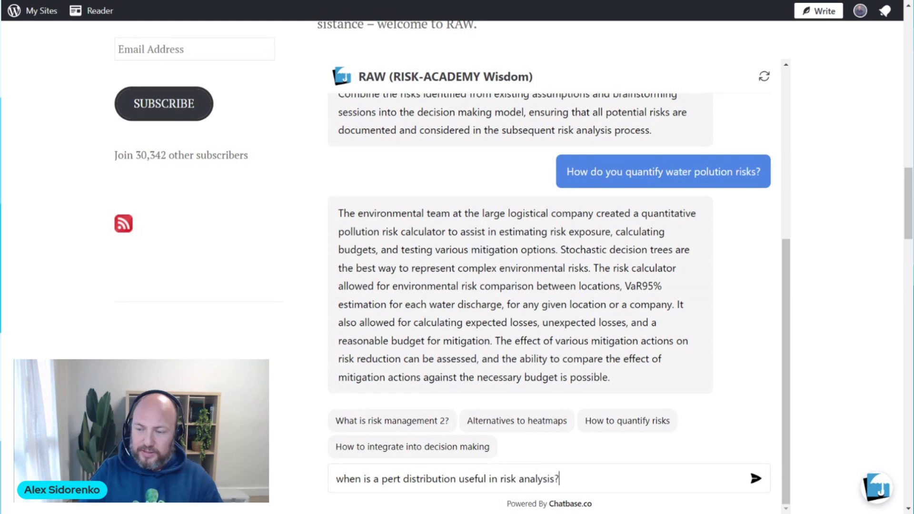
text(s?)
key(Return)
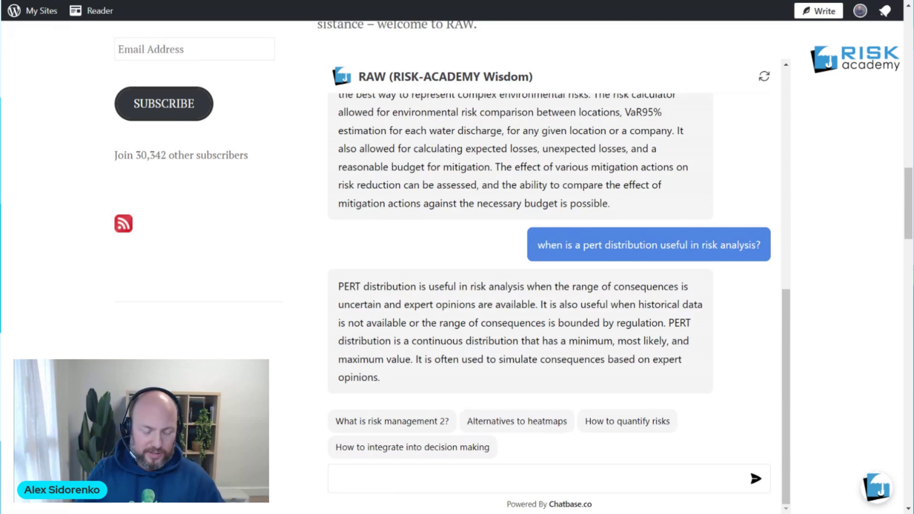
text(which one is bettera decision tree or a )
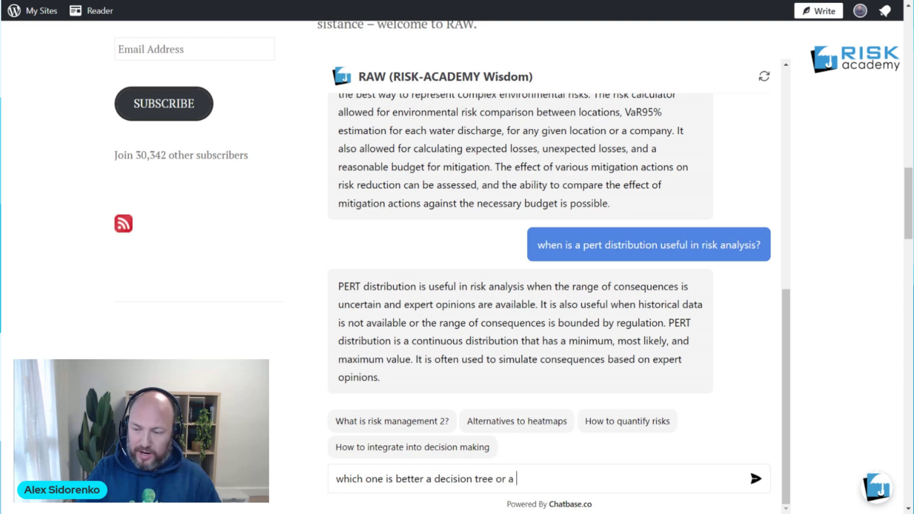
text(n influe)
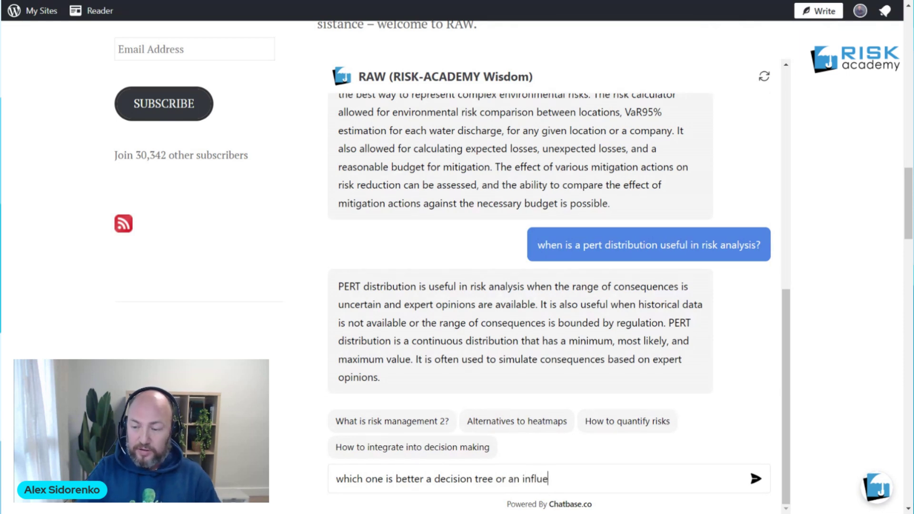
text(nce diagram?)
Send 'which one is better a decision tree or an influence diagram?' to RAW.
key(Return)
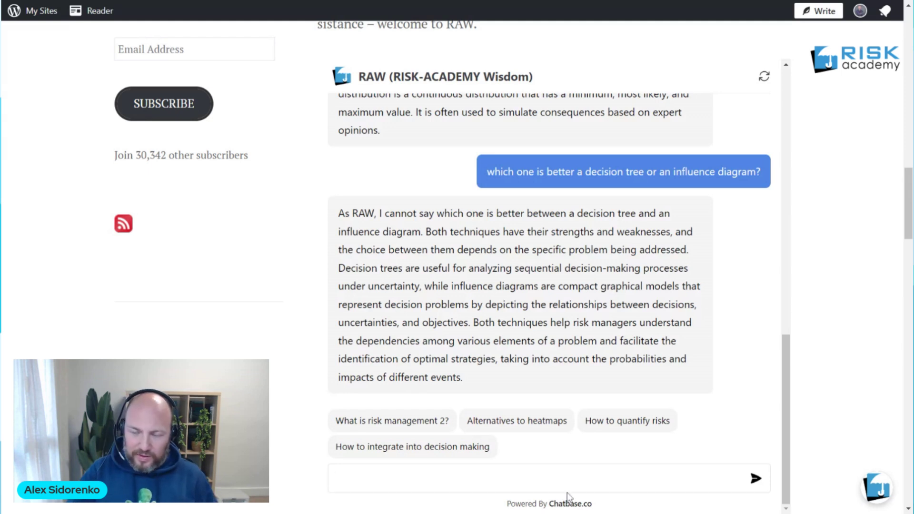
text(how do you use monte carlo with a decision tree)
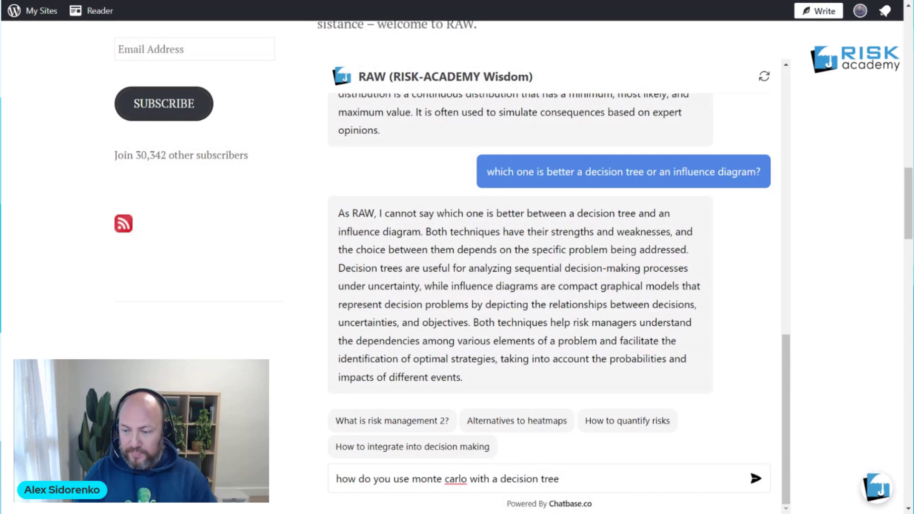
text(?)
Send 'how do you use monte carlo with a decision tree?' to RAW.
key(Return)
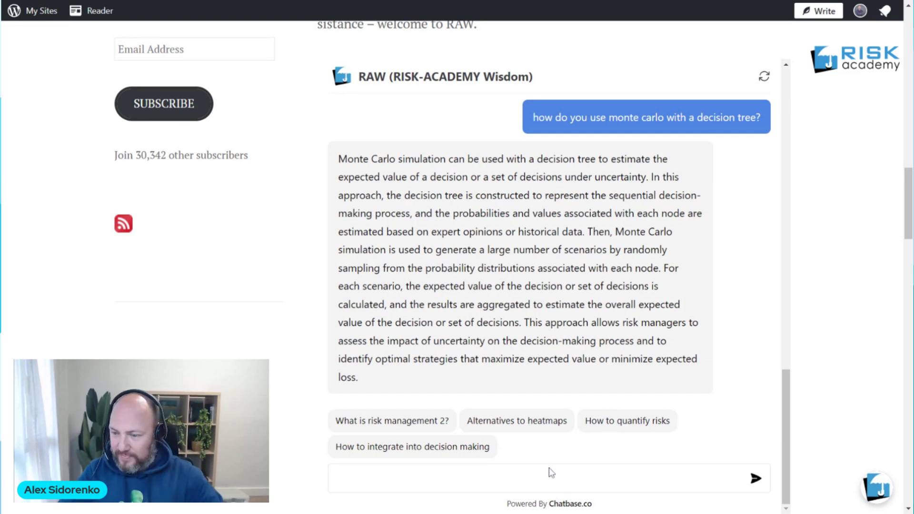
Choose the 'Alternatives to heatmaps' suggestion to get RAW's recommended alternatives.
click(534, 429)
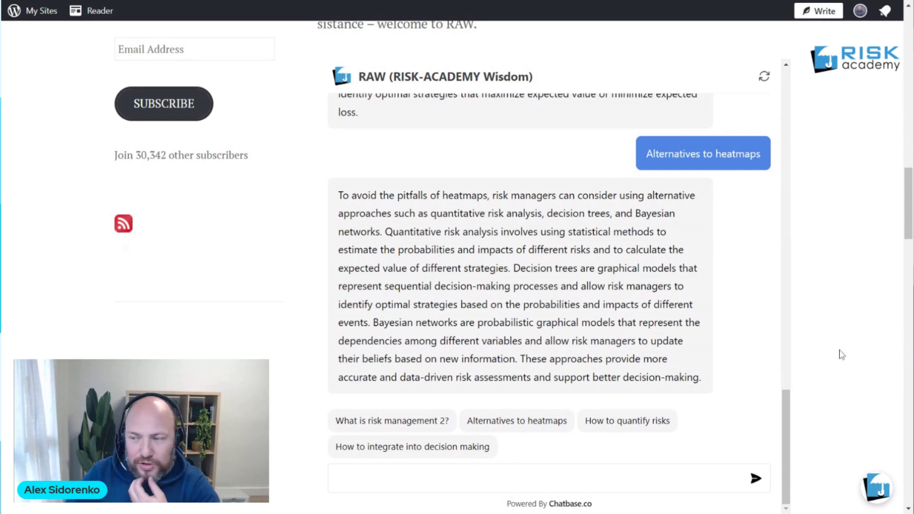
scroll(907, 232, up, 1)
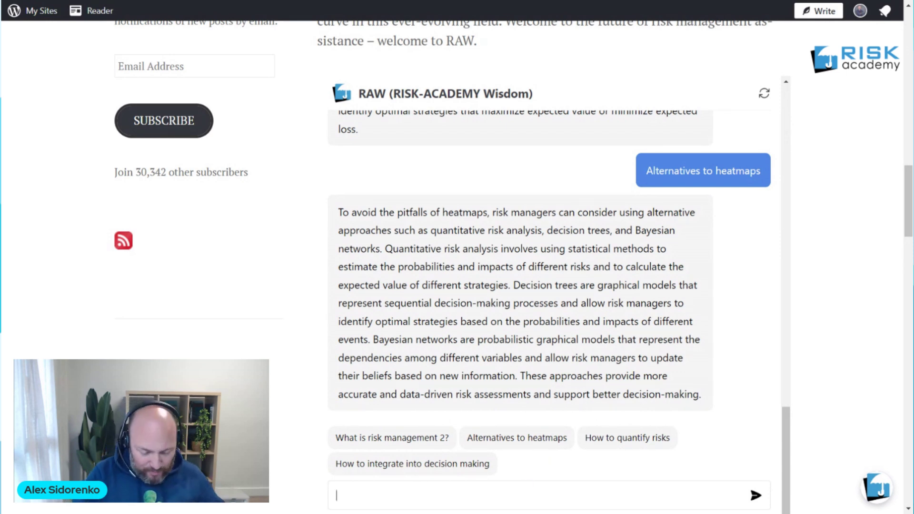
text(what is the ERM?)
Ask RAW 'what is the ERM?' and highlight the definition and critique sentences in its answer.
key(Return)
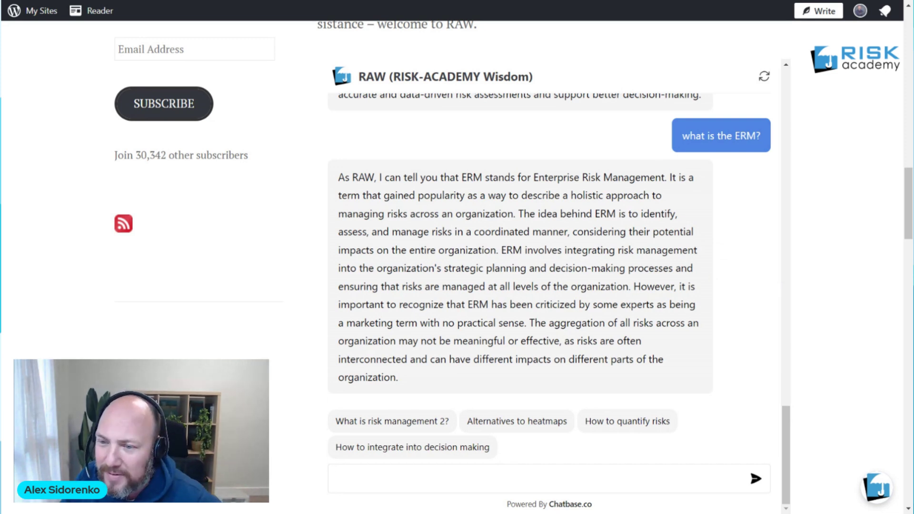
mouse_move(495, 195)
mouse_down()
mouse_move(576, 268)
mouse_move(520, 268)
mouse_up()
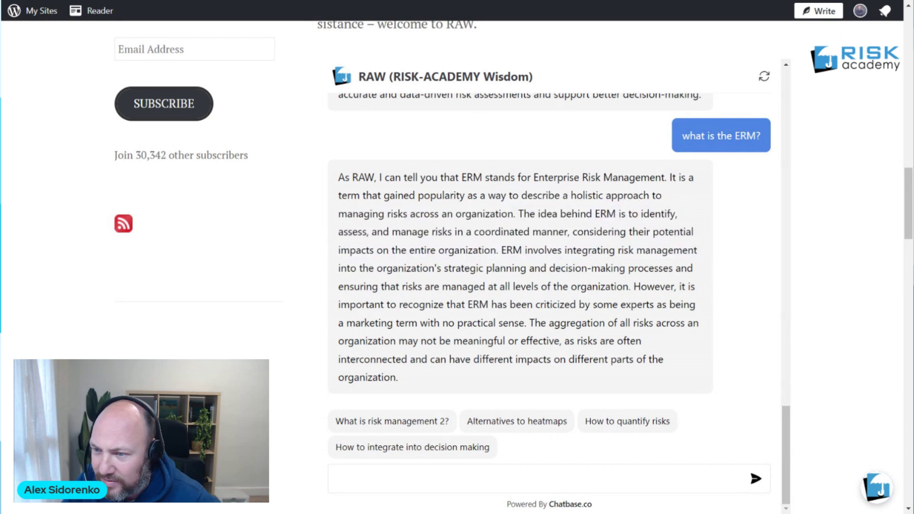
drag(495, 195, 484, 304)
click(485, 305)
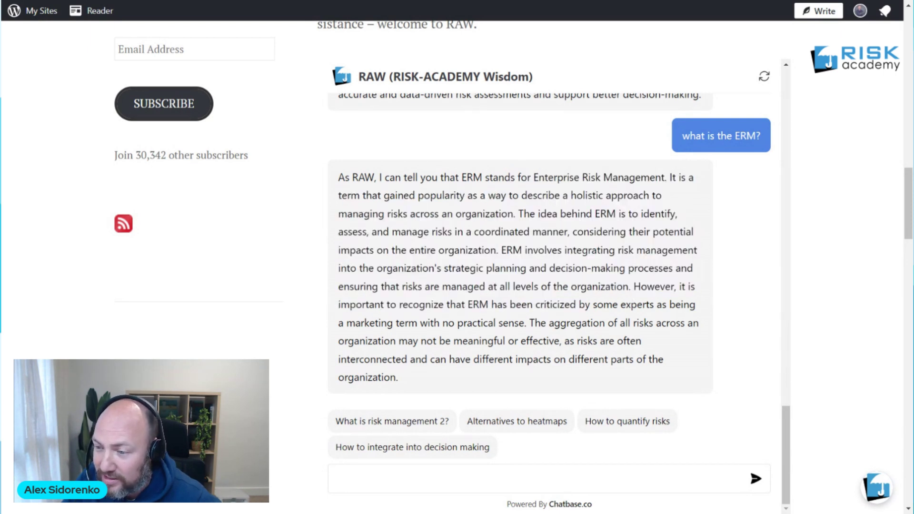
mouse_move(633, 286)
mouse_down()
mouse_move(619, 323)
mouse_move(667, 305)
mouse_move(529, 304)
mouse_move(446, 341)
mouse_move(510, 325)
mouse_move(657, 325)
mouse_move(409, 350)
mouse_move(622, 341)
mouse_move(586, 356)
mouse_move(421, 360)
mouse_move(396, 377)
mouse_move(464, 377)
mouse_up()
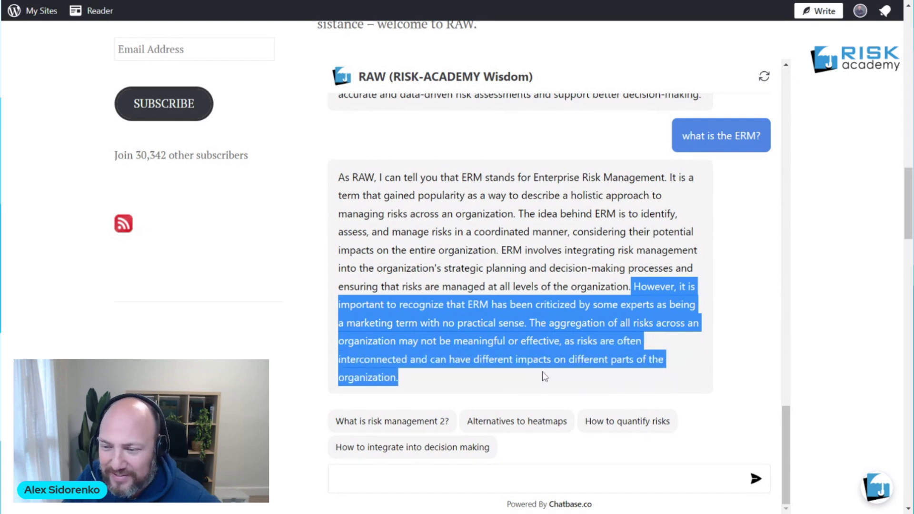
click(426, 375)
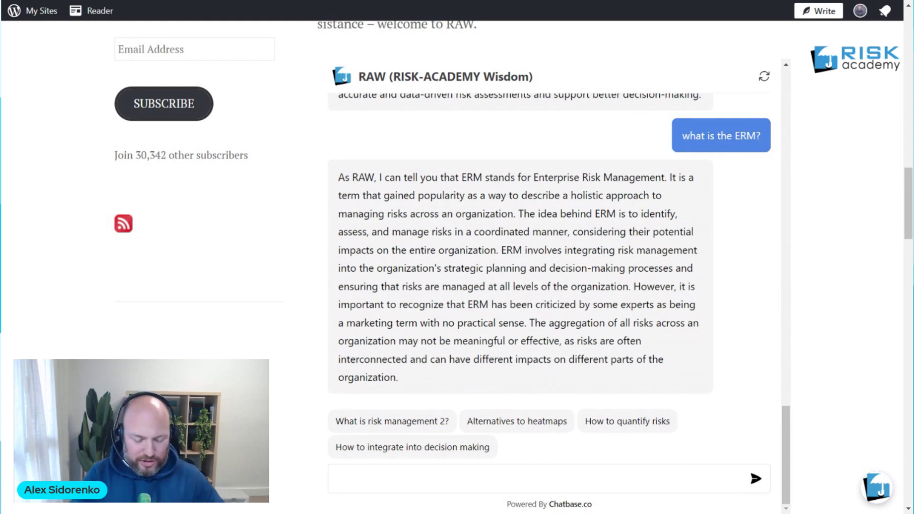
text(what are the main barriers)
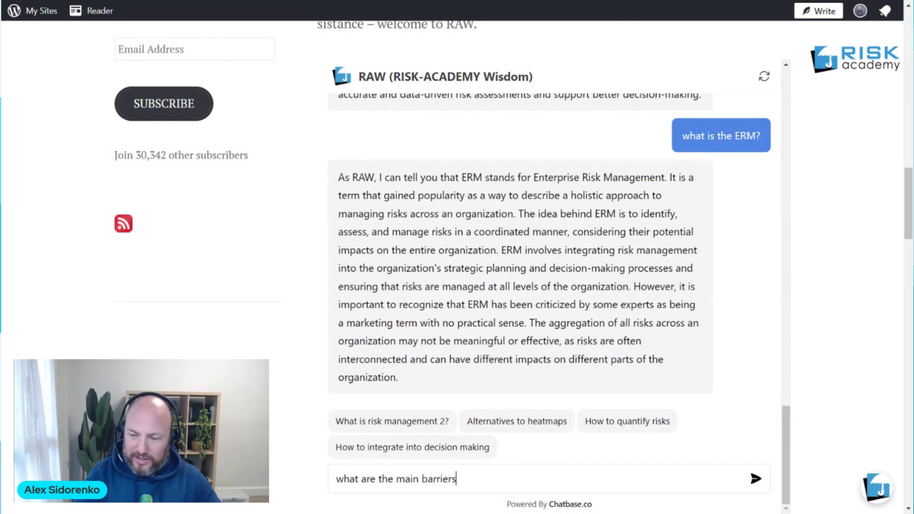
text( to effecti)
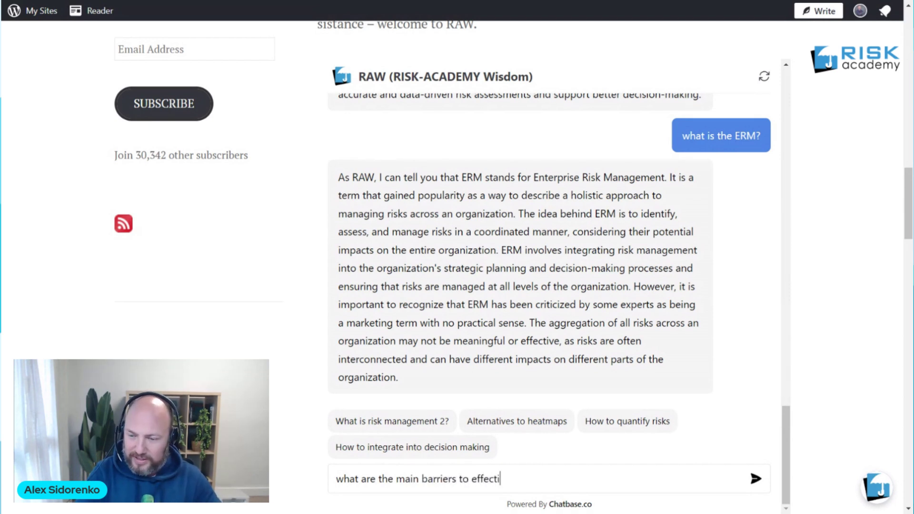
text(ve risk m,a)
Fix the typo and send the 'what are the main barriers…' question to RAW.
key(BackSpace)
key(BackSpace)
key(BackSpace)
key(Return)
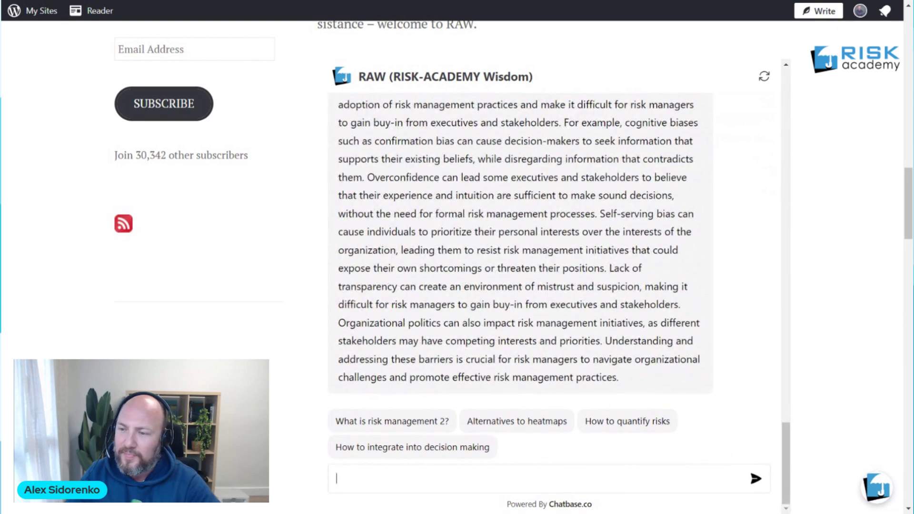
scroll(520, 244, up, 1)
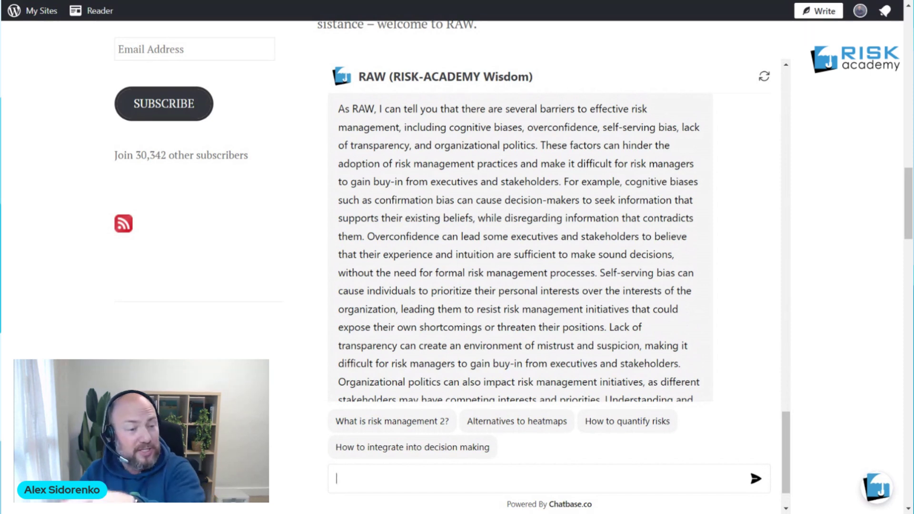
scroll(520, 244, down, 1)
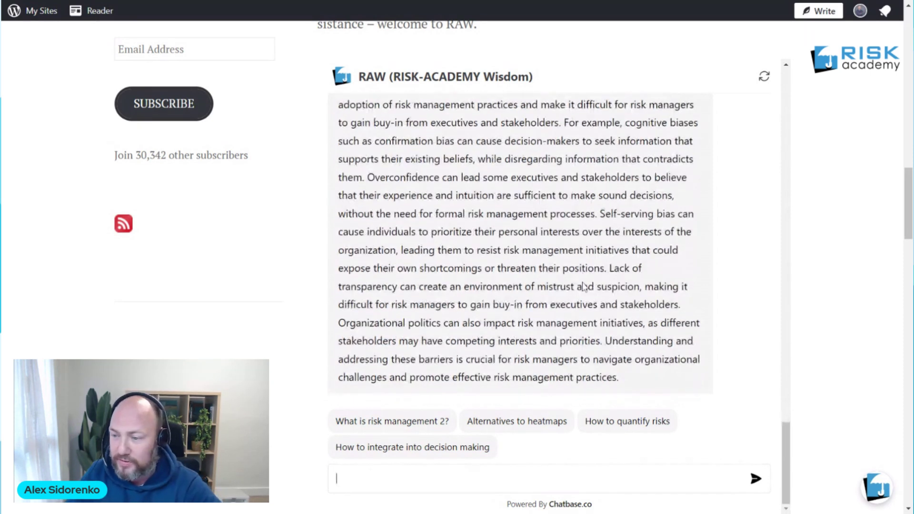
scroll(520, 243, down, 1)
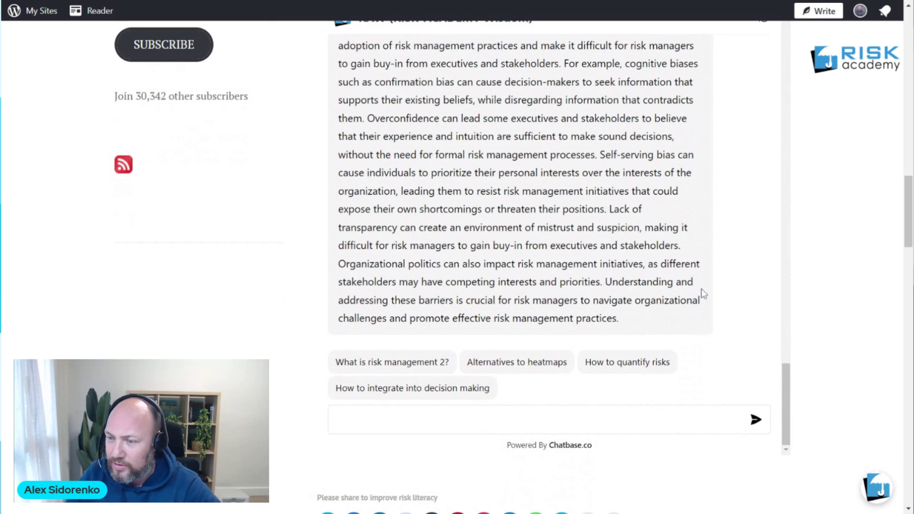
scroll(702, 293, up, 1)
scroll(811, 320, down, 1)
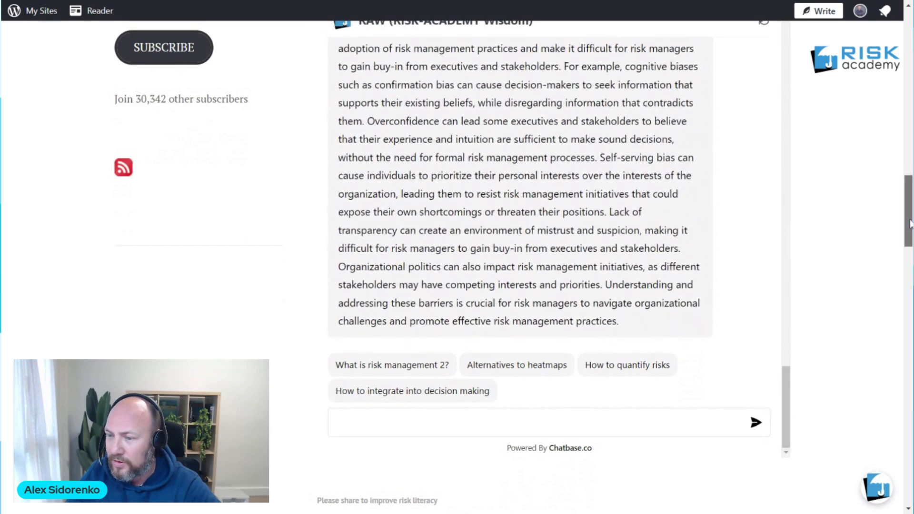
scroll(900, 223, up, 2)
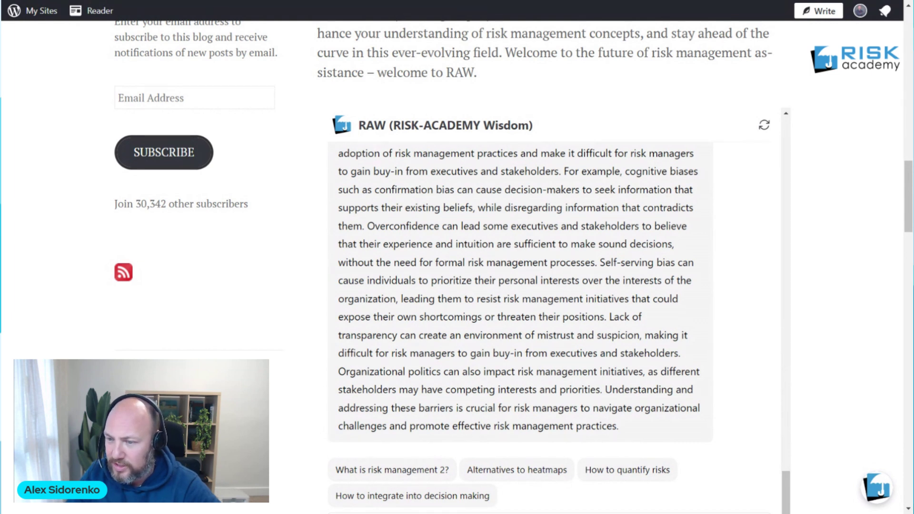
drag(609, 316, 523, 353)
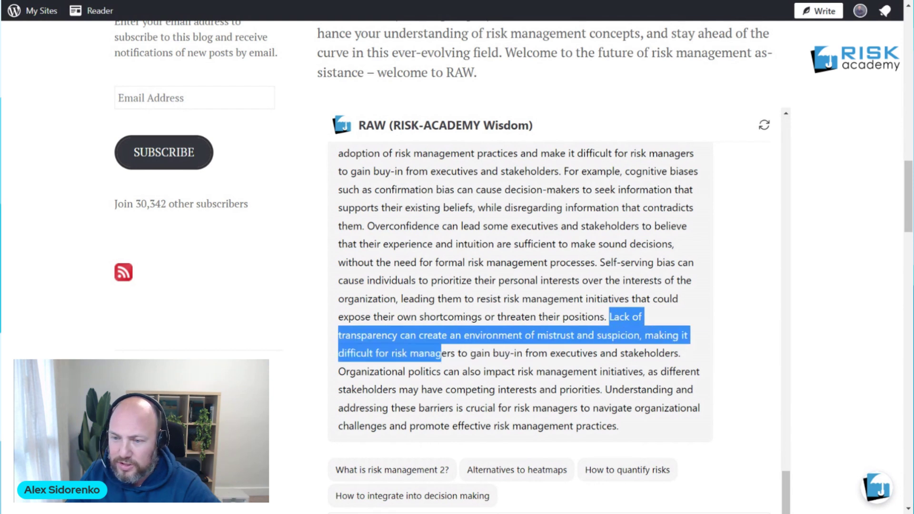
click(632, 349)
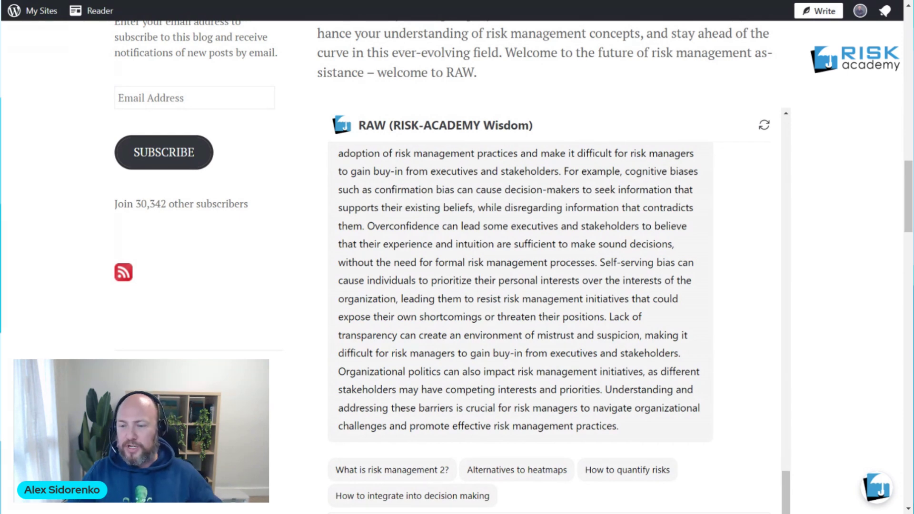
scroll(818, 271, down, 1)
scroll(500, 322, up, 2)
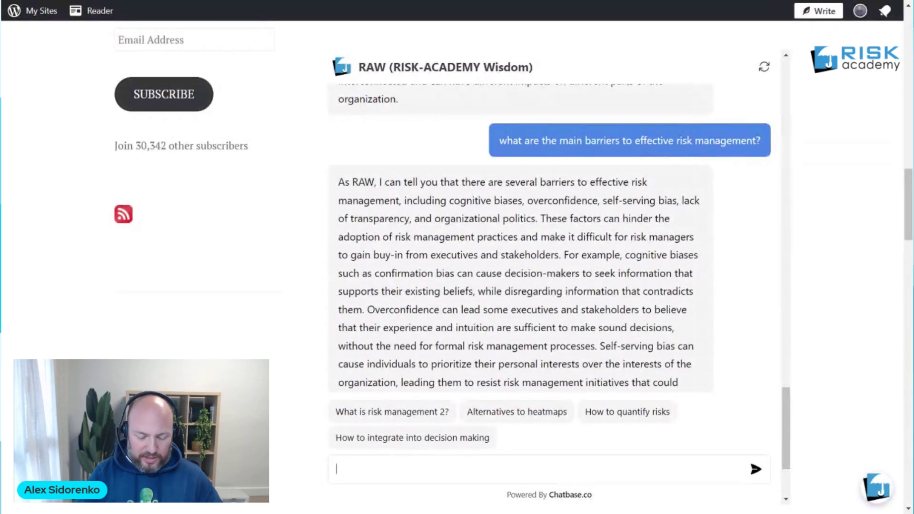
text(and how do you overcome them?)
Send the follow-up 'and how do you overcome them?' to RAW.
key(Return)
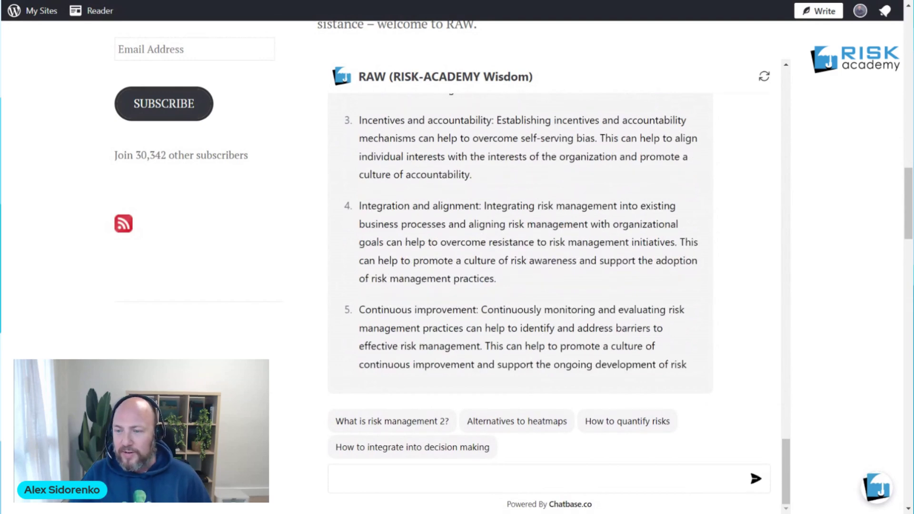
scroll(537, 310, up, 2)
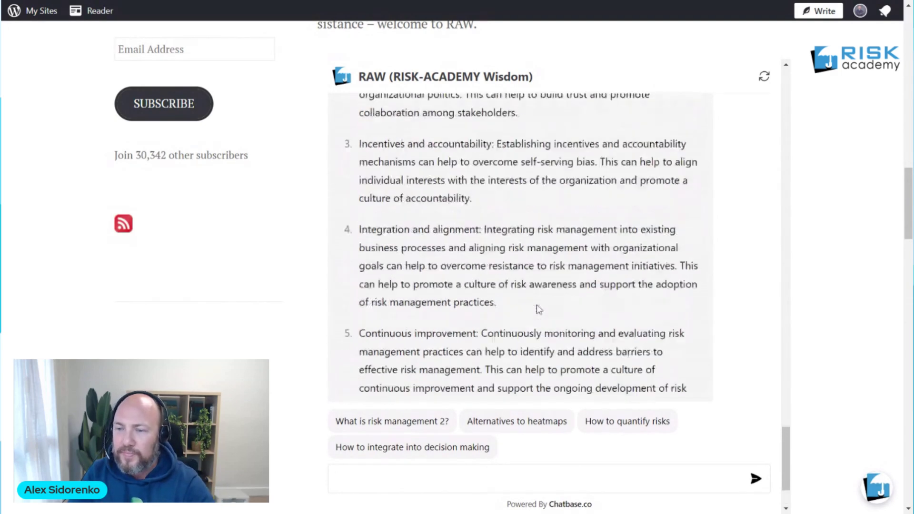
scroll(536, 310, up, 3)
scroll(537, 310, up, 2)
scroll(520, 248, up, 1)
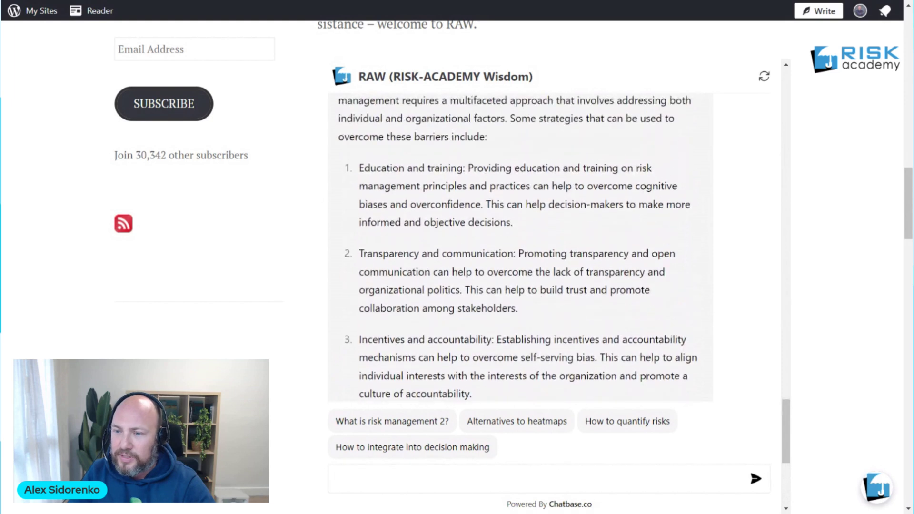
scroll(463, 202, down, 1)
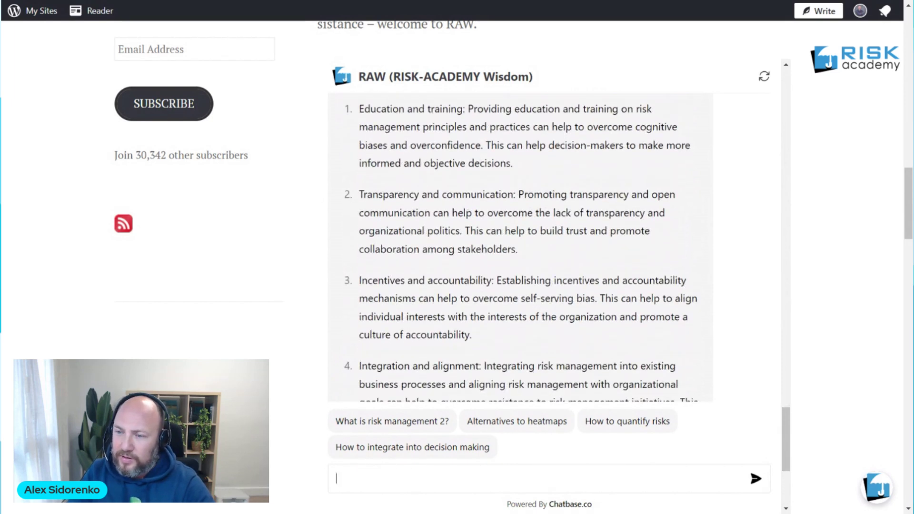
drag(368, 231, 532, 231)
click(532, 231)
scroll(531, 231, down, 1)
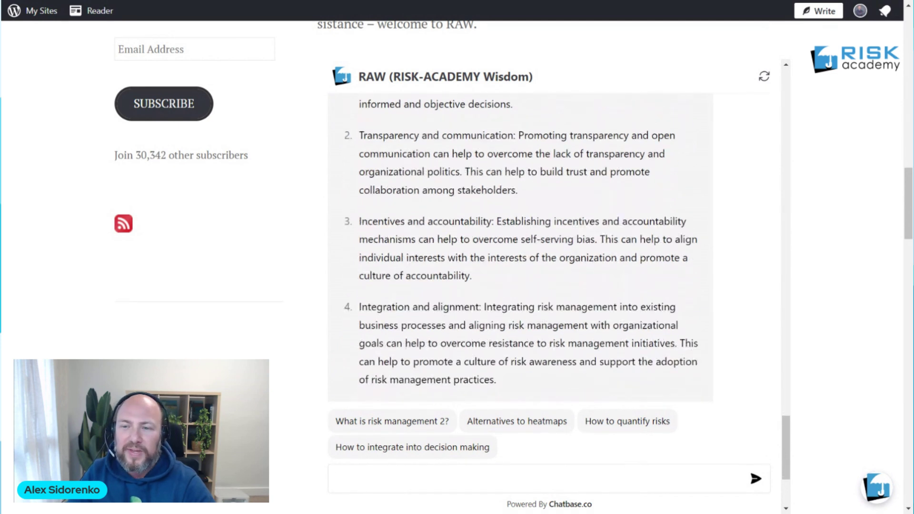
drag(359, 135, 534, 193)
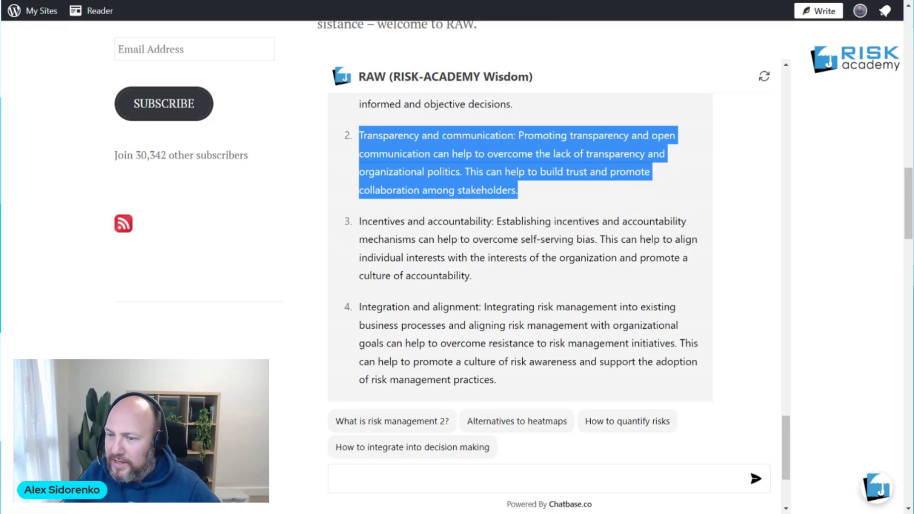
mouse_move(493, 221)
mouse_down()
mouse_move(660, 240)
mouse_move(479, 278)
mouse_move(467, 257)
mouse_up()
click(467, 257)
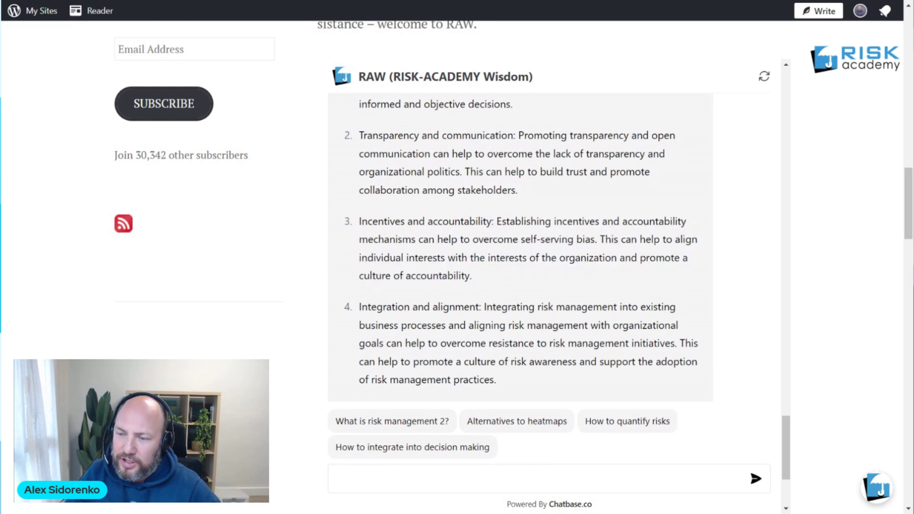
drag(674, 240, 513, 276)
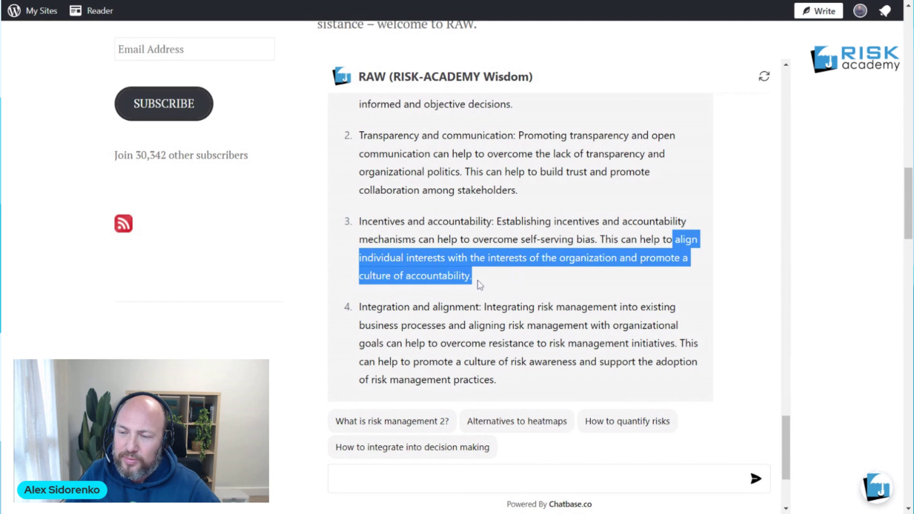
click(492, 282)
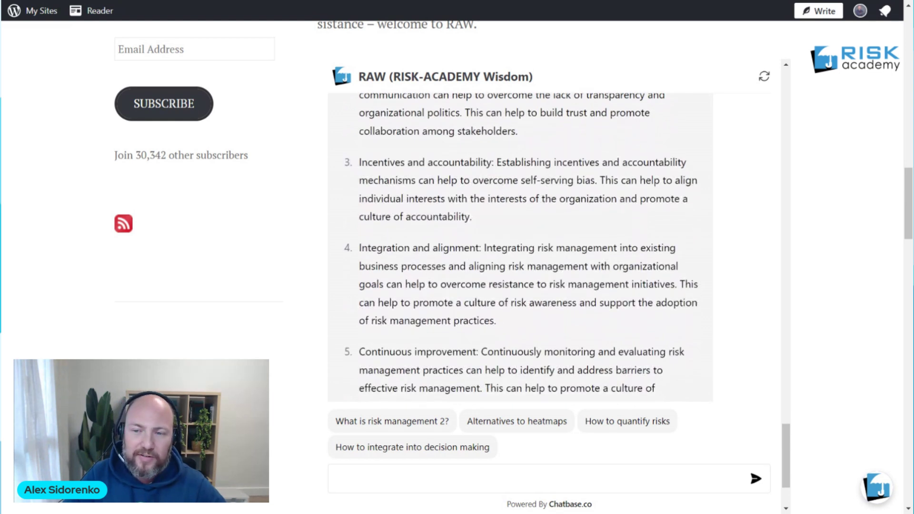
drag(359, 163, 492, 163)
click(492, 162)
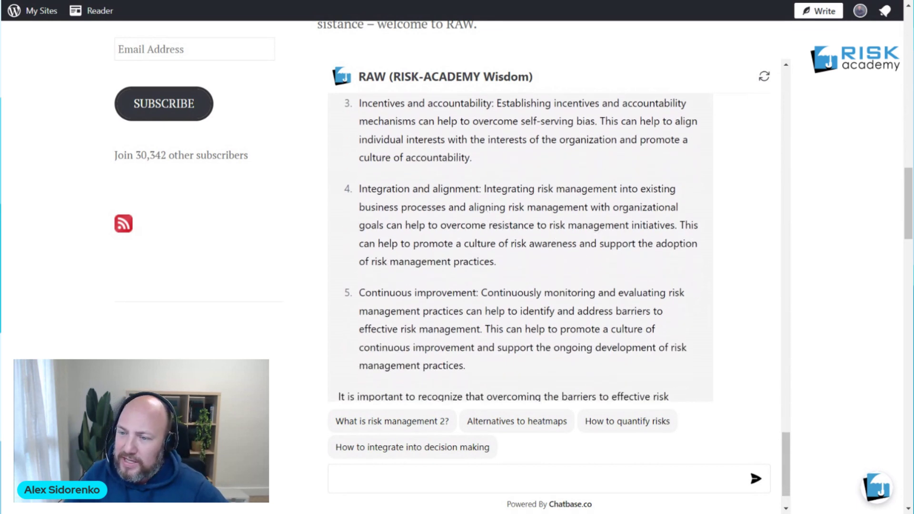
drag(502, 189, 558, 208)
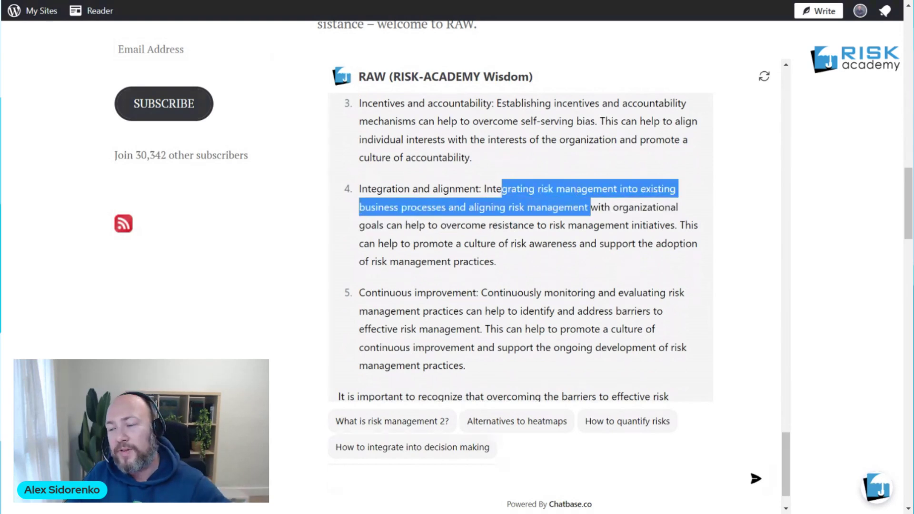
mouse_move(590, 207)
mouse_down()
mouse_move(538, 236)
mouse_move(647, 230)
mouse_up()
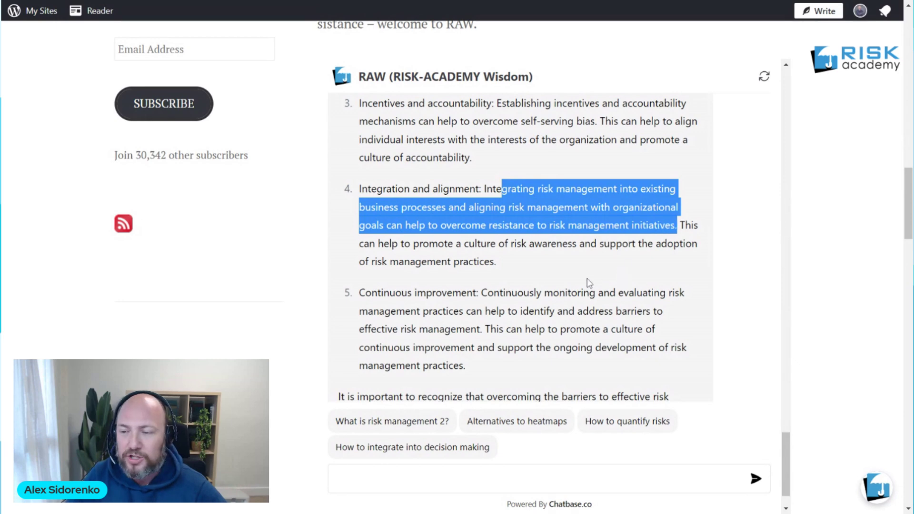
click(547, 271)
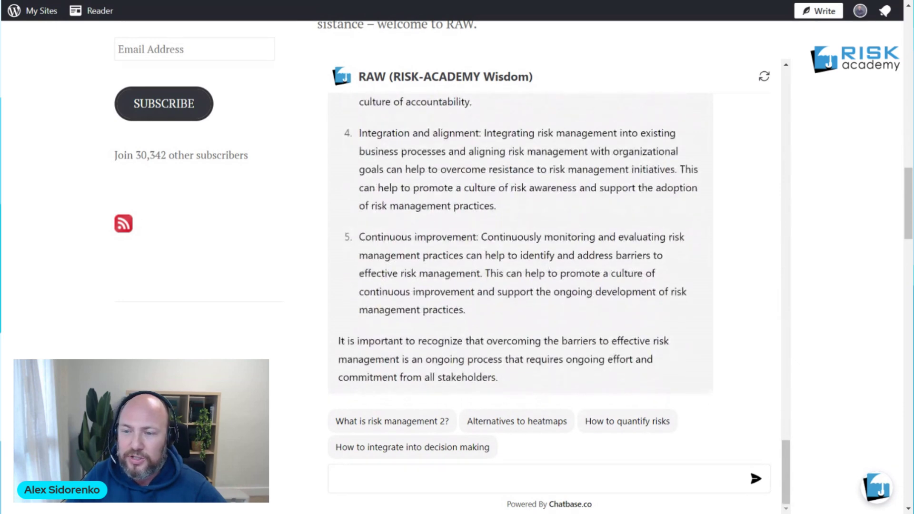
scroll(540, 269, down, 1)
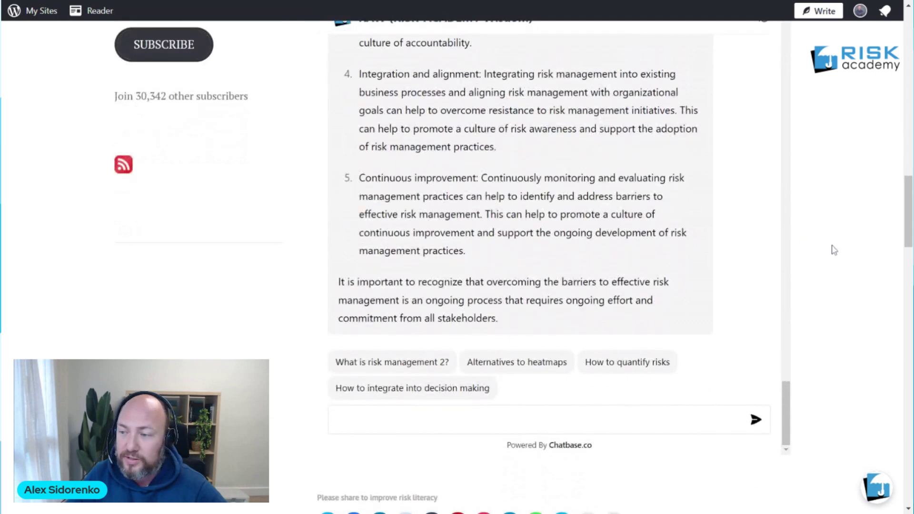
scroll(834, 244, up, 2)
scroll(836, 240, up, 1)
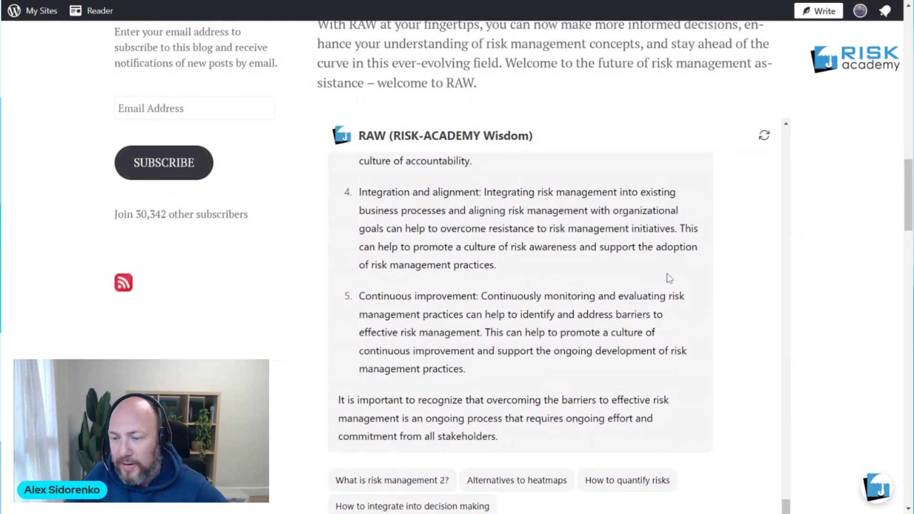
drag(559, 295, 532, 332)
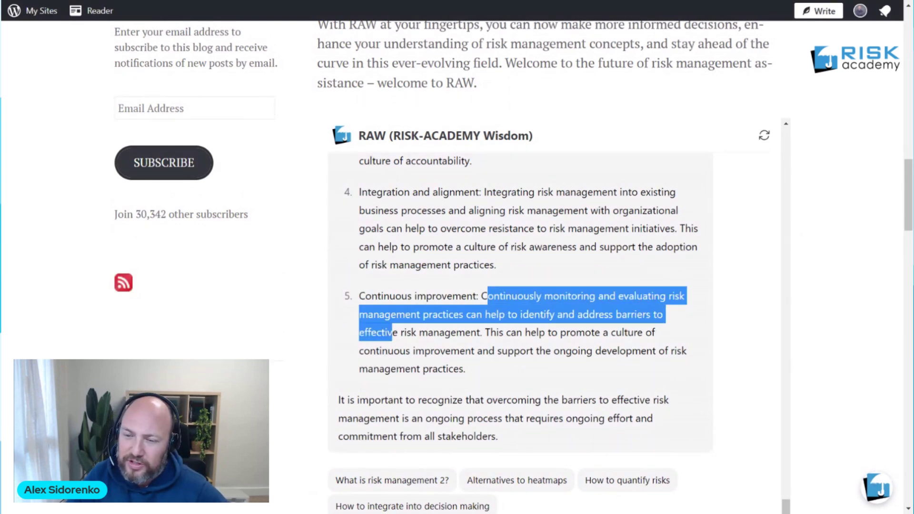
click(541, 331)
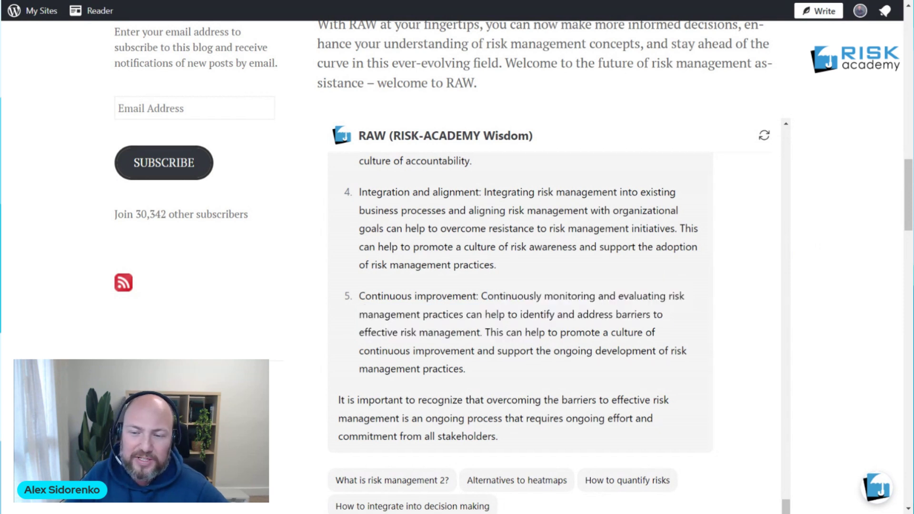
drag(359, 295, 436, 295)
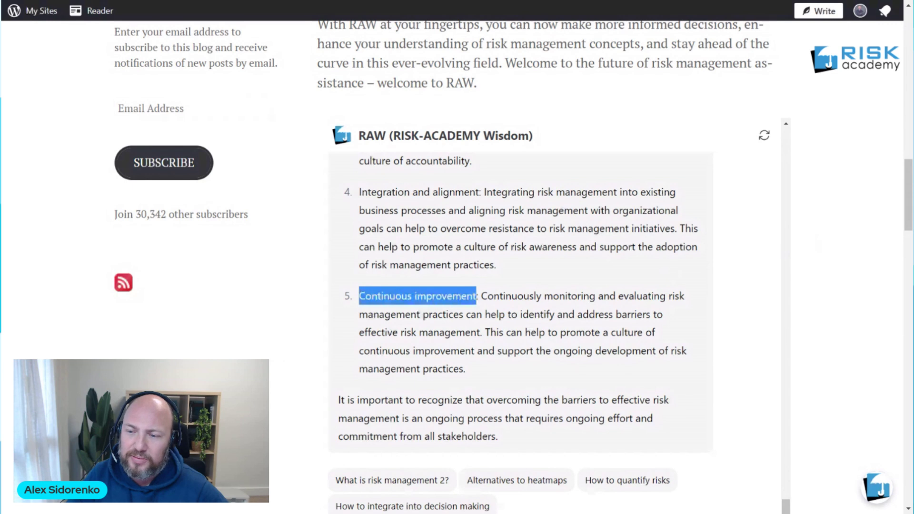